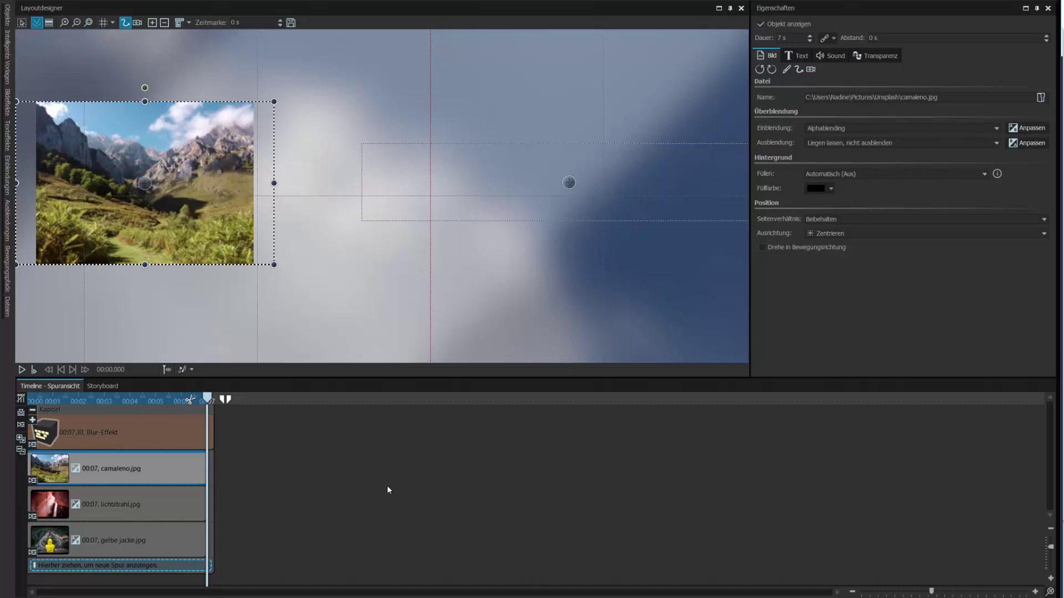
Step: Add the caption text "Dieses Bild wurde von" to the camaleno.jpg image object
left_click(797, 55)
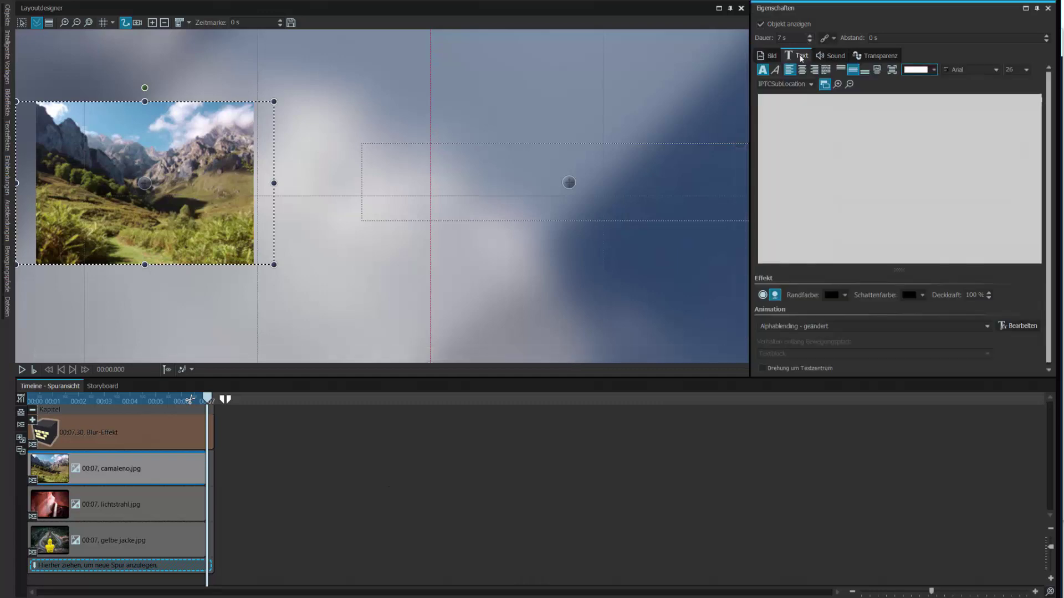
left_click(842, 132)
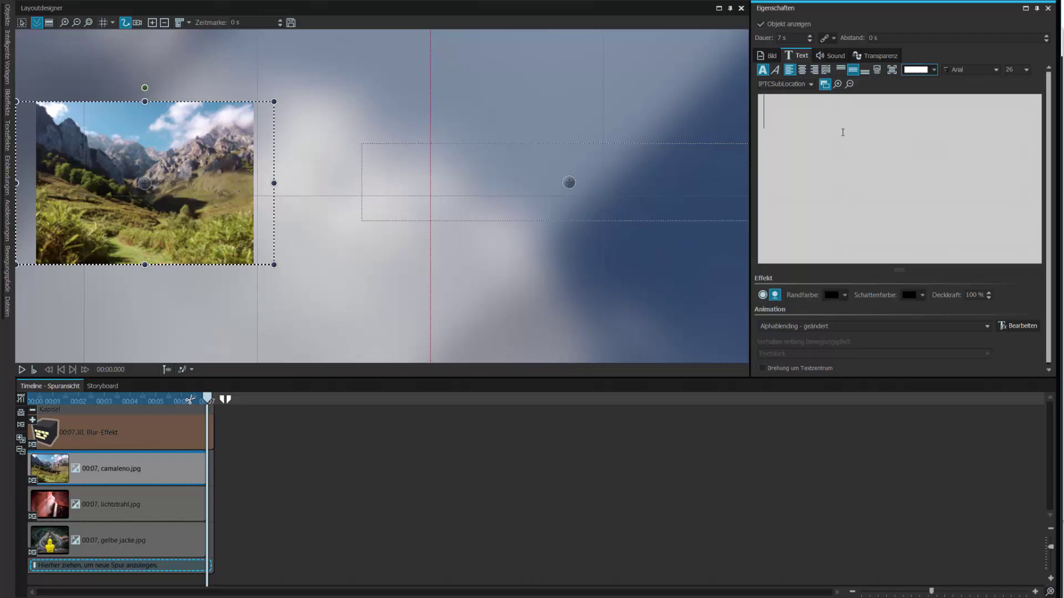
type("Dieses ")
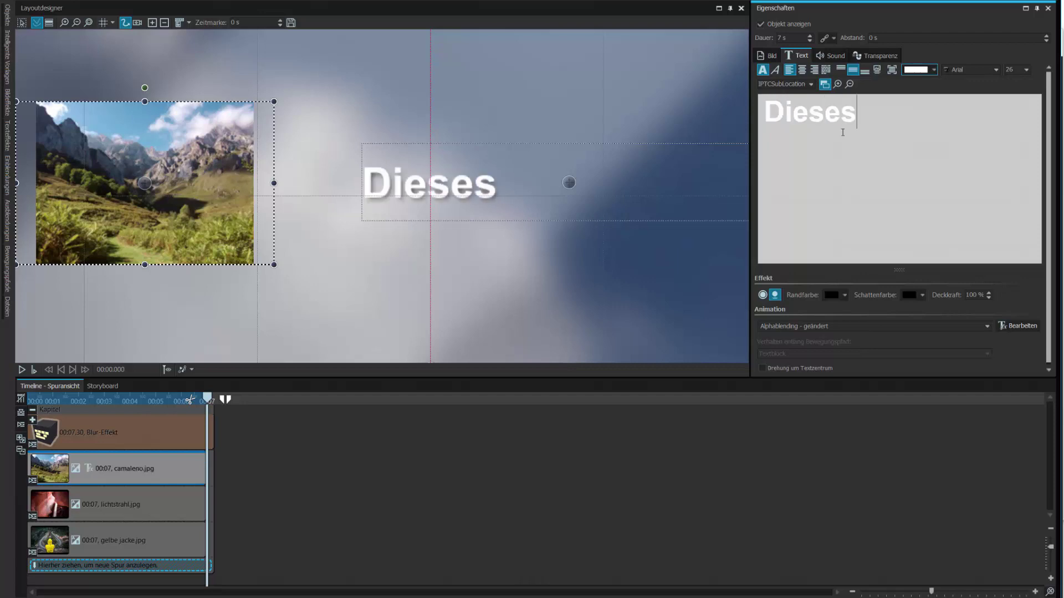
type("Bild v")
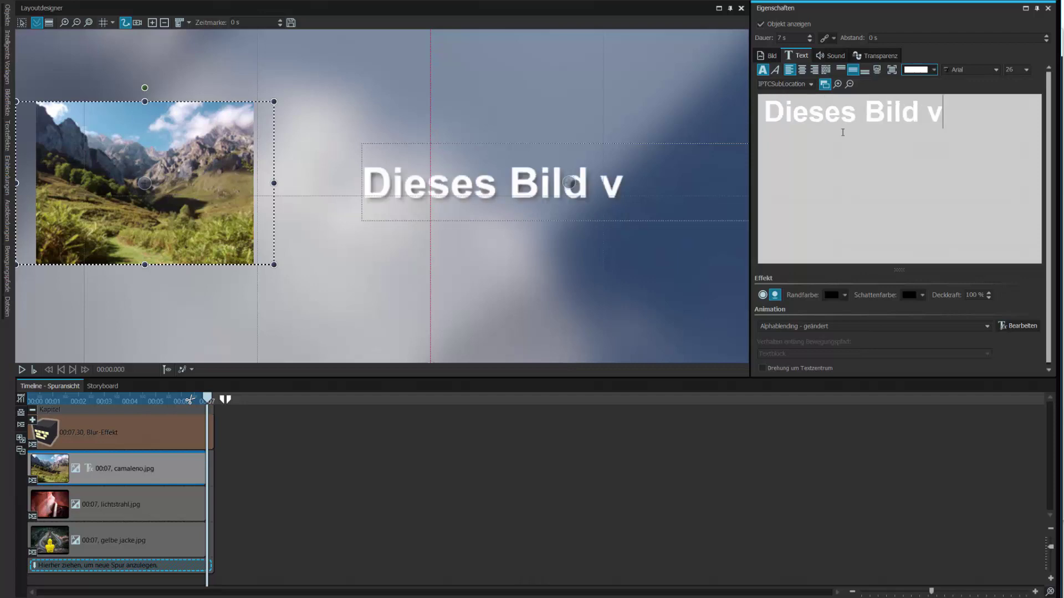
key("BackSpace")
type("wurde von")
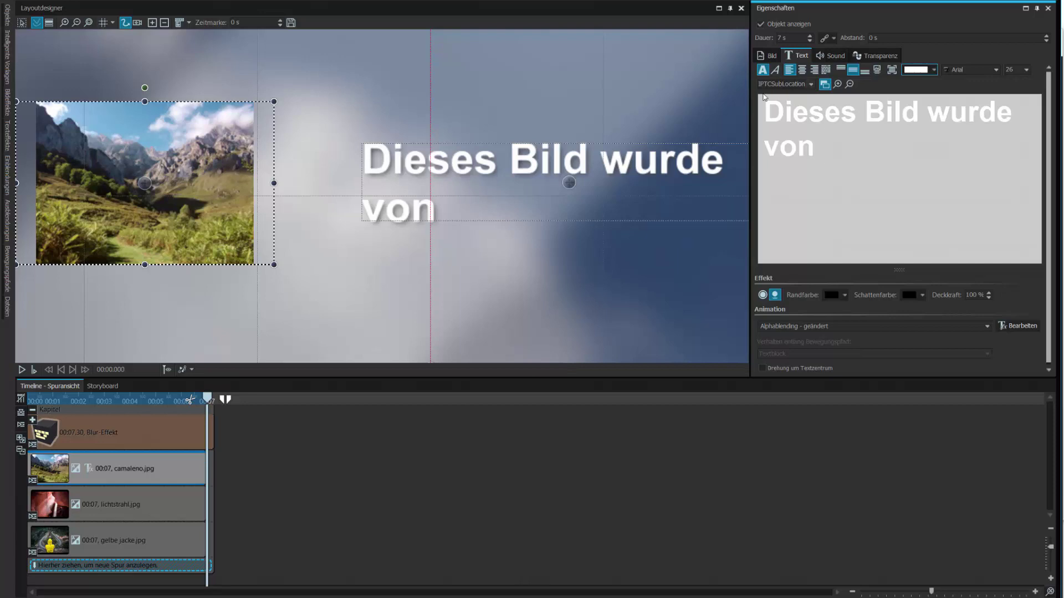
Step: Enlarge the metadata variable list and insert the IPTCByline variable at the end of the camaleno.jpg caption
left_click(811, 85)
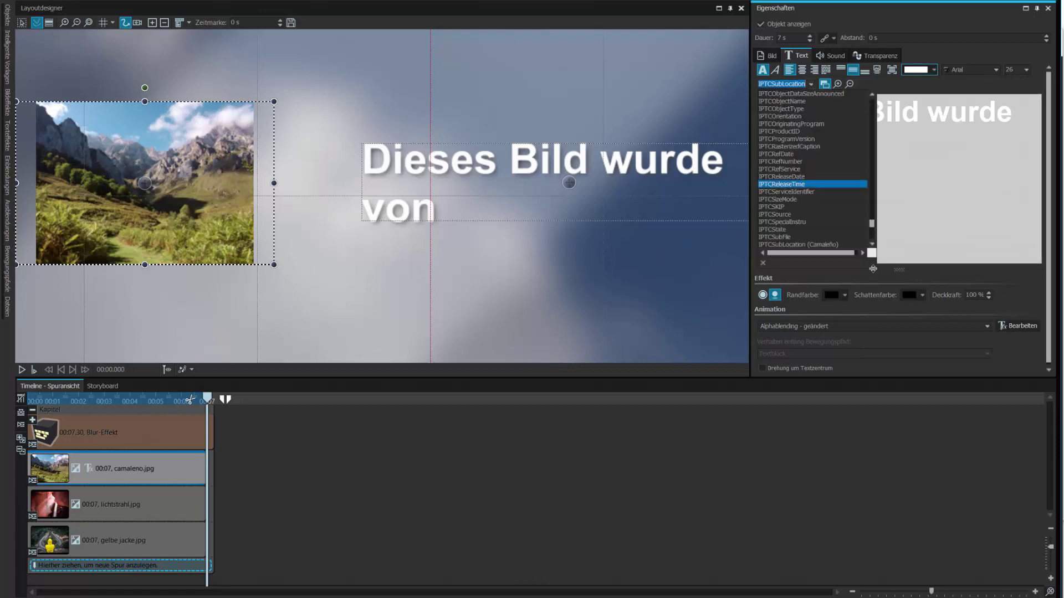
left_click(811, 86)
left_click(812, 84)
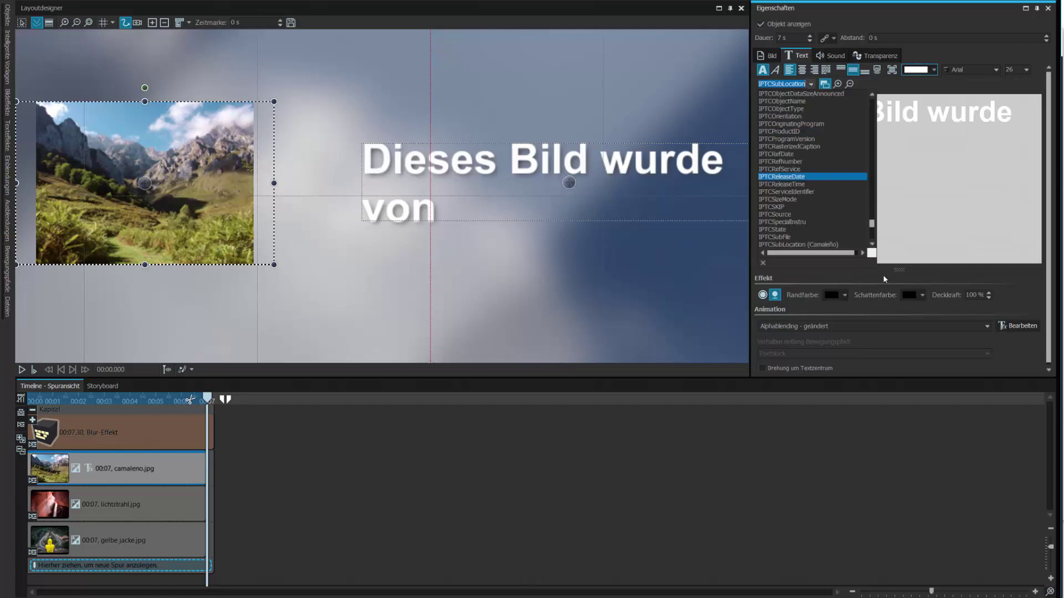
left_click_drag(873, 266, 955, 379)
left_click_drag(958, 342, 956, 302)
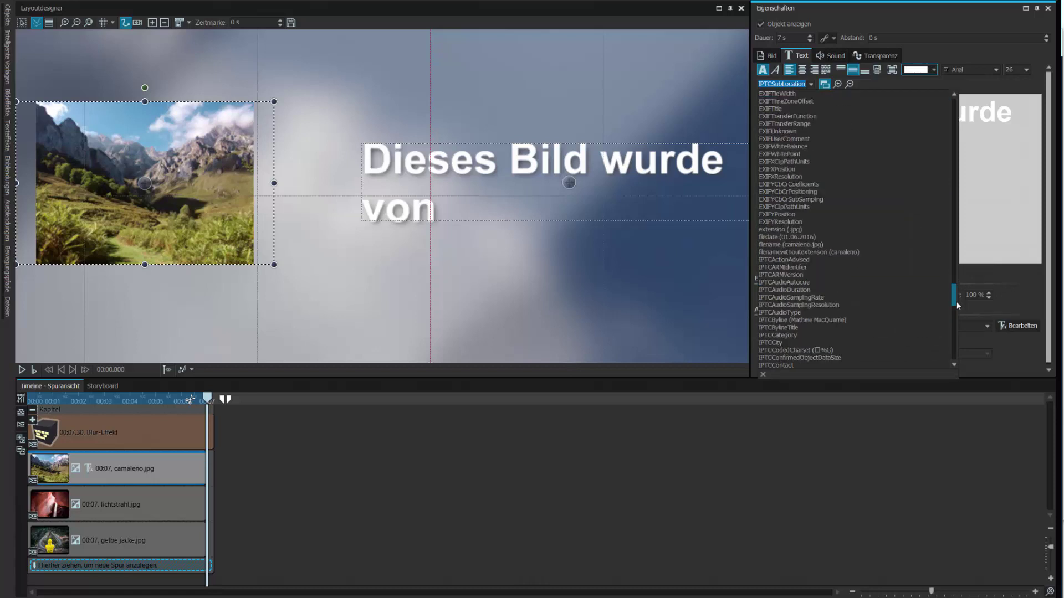
left_click(822, 320)
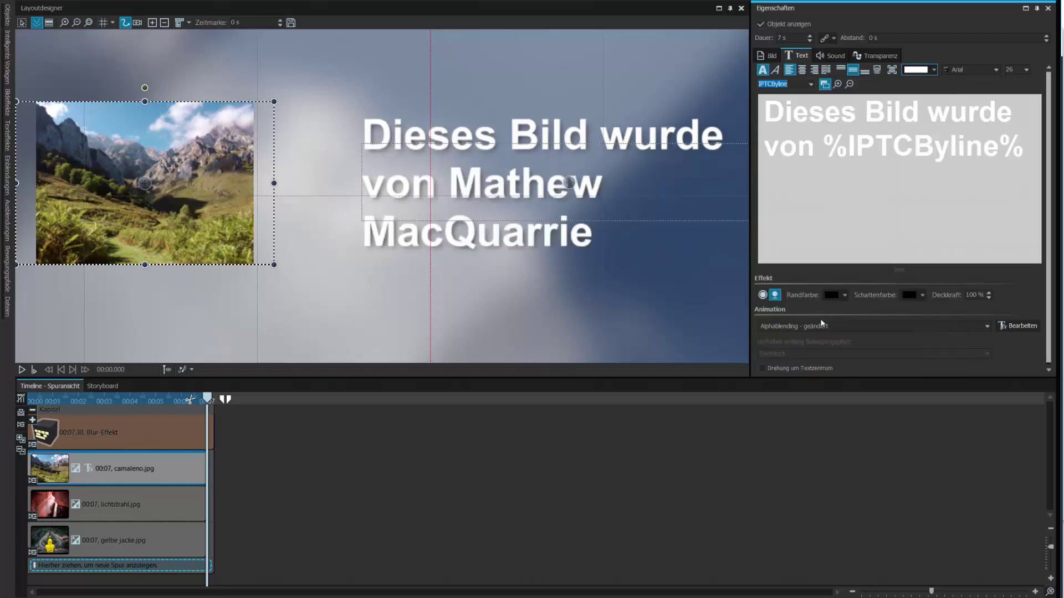
Step: Continue the caption after the byline variable with "in" followed by the IPTCSubLocation variable
left_click(1024, 153)
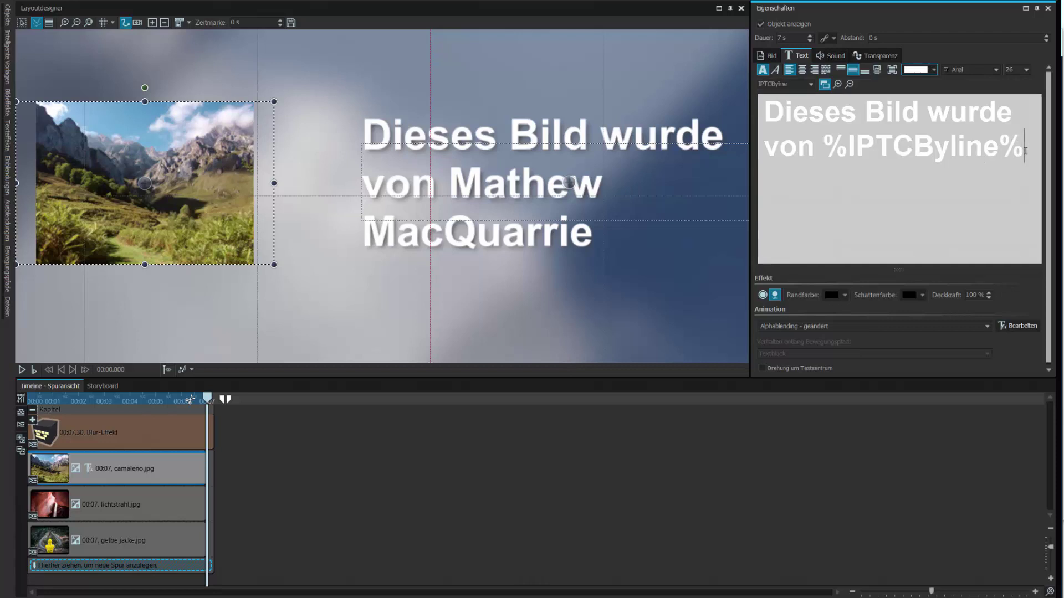
type("in")
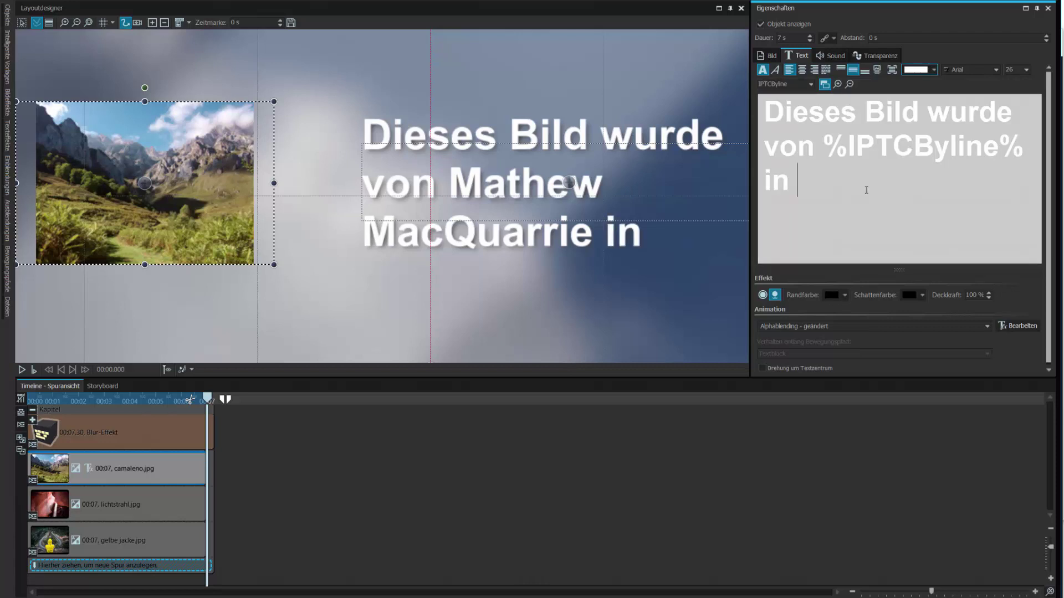
left_click(810, 84)
scroll(840, 324, "down", 5)
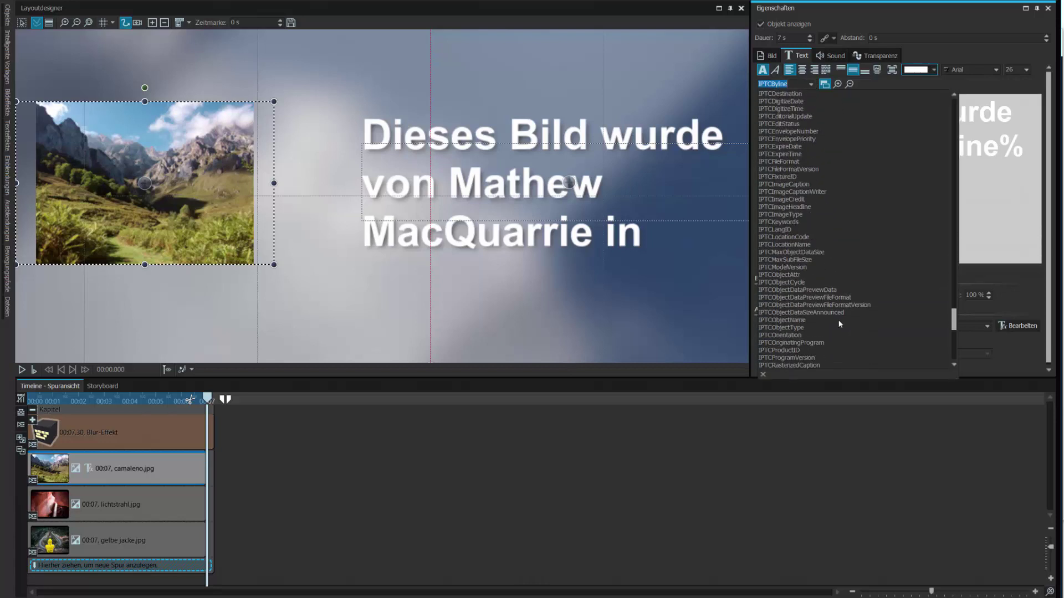
scroll(839, 324, "down", 7)
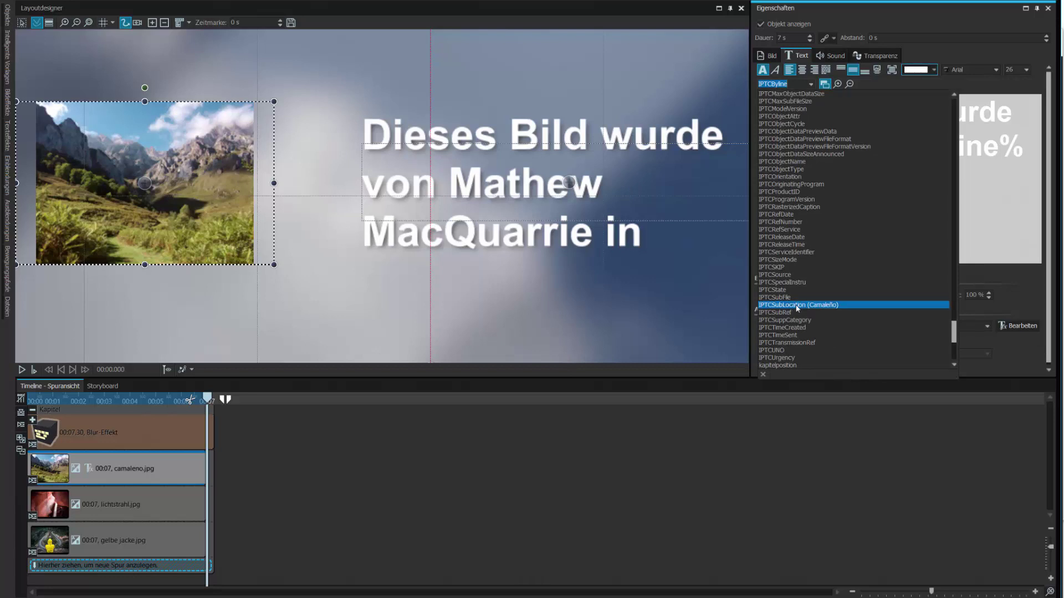
left_click(798, 305)
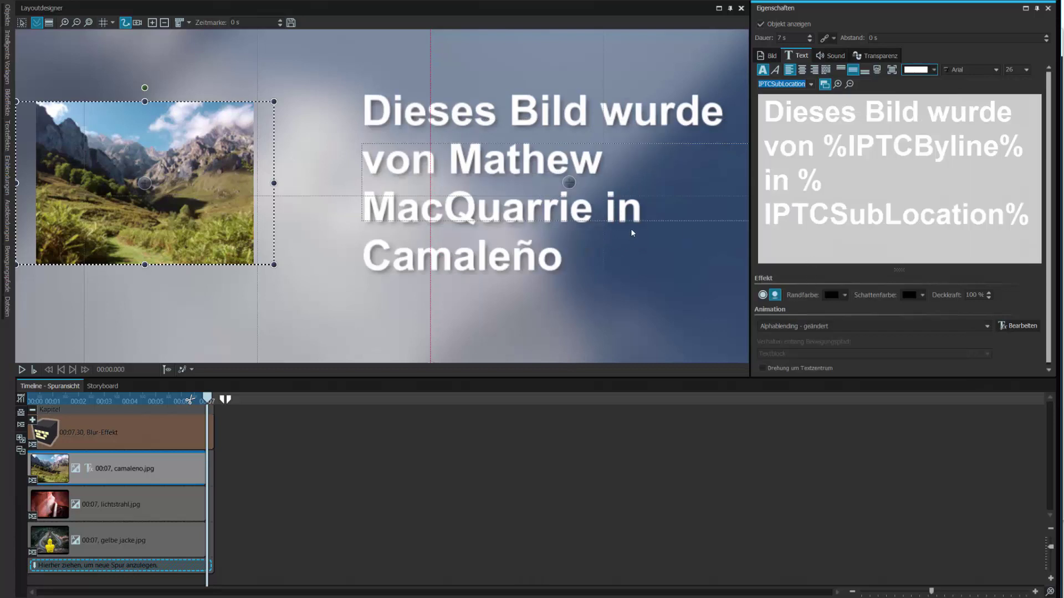
Step: End the caption with "augenommen." after the location variable and remove bold from the caption text
left_click(1030, 220)
type("au")
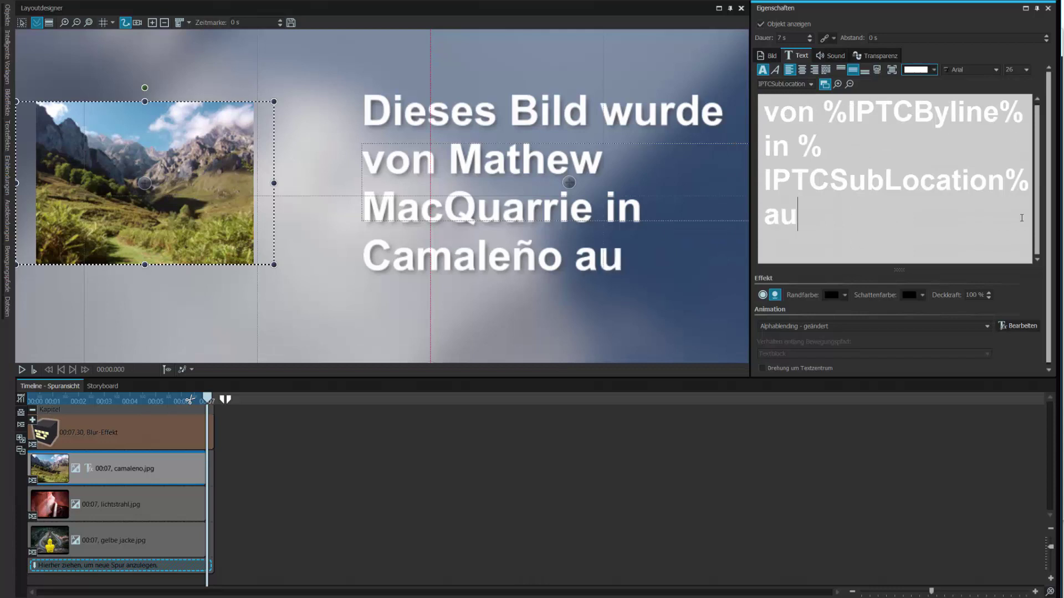
type("genommen")
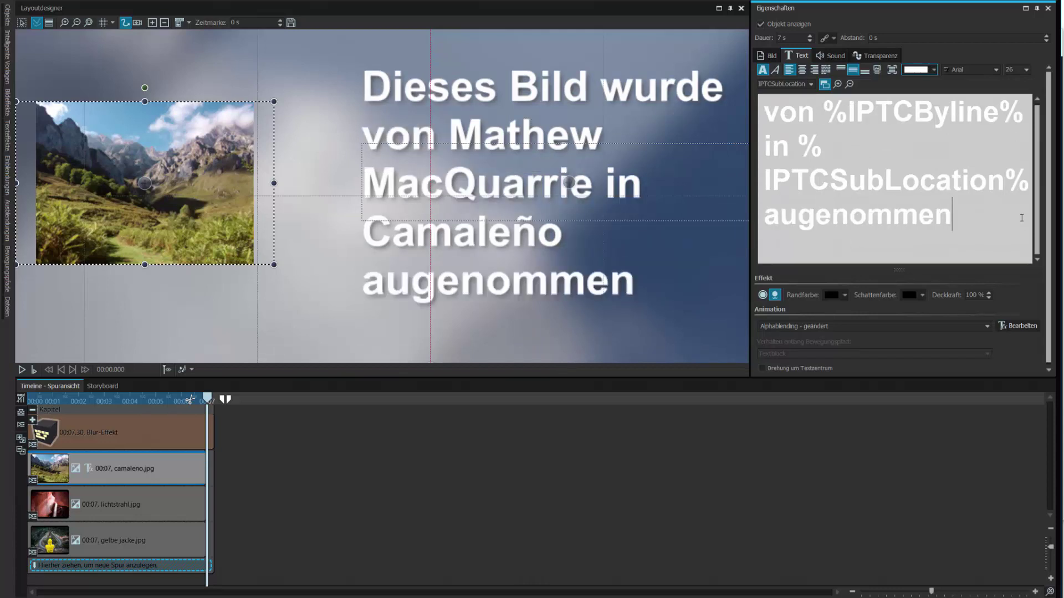
type(".")
left_click_drag(1021, 218, 776, 108)
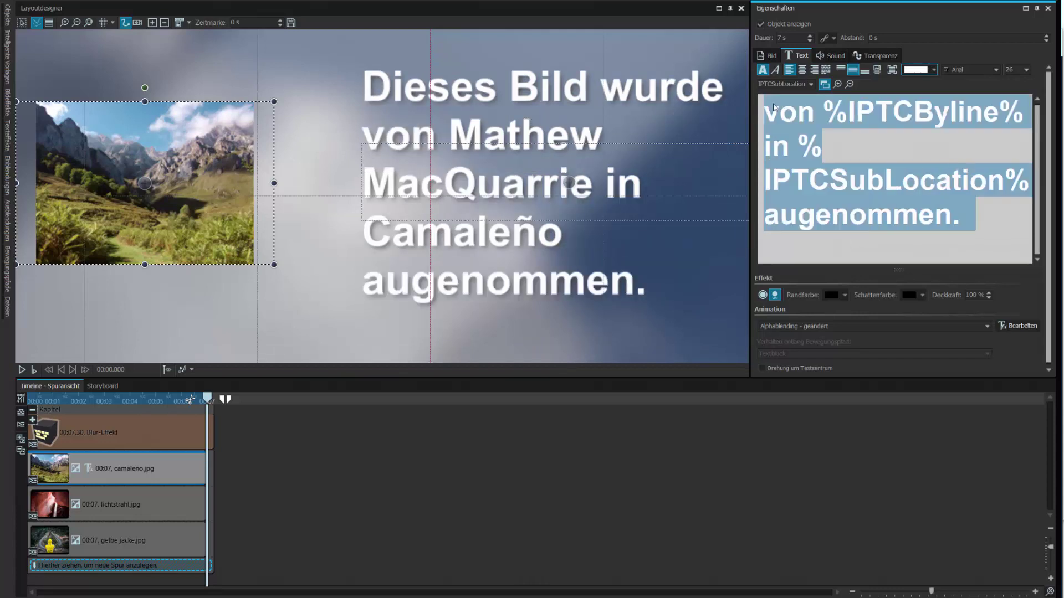
left_click(762, 69)
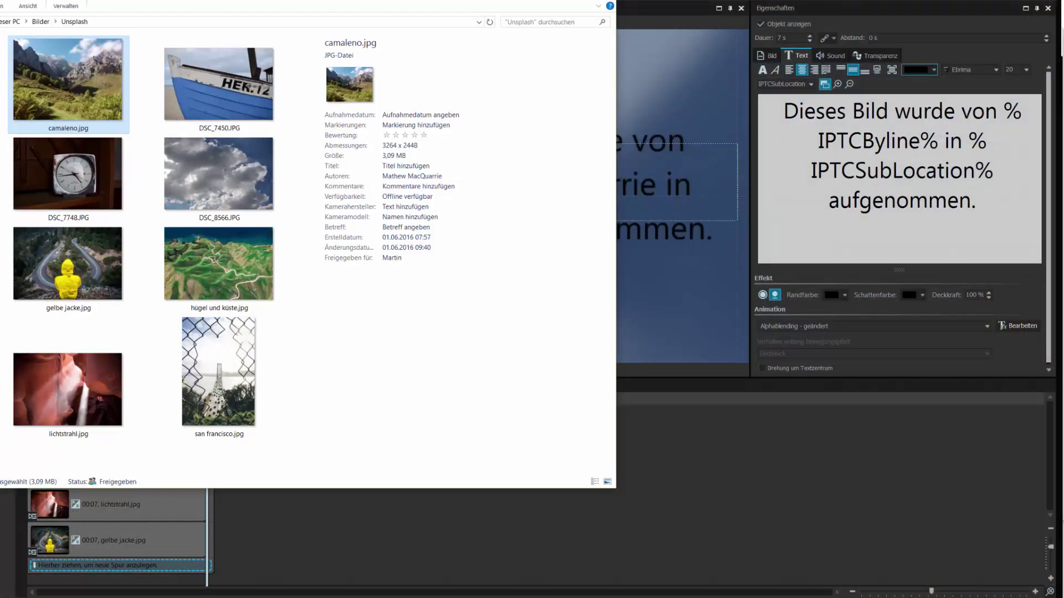
Step: Examine the detailed metadata in camaleno.jpg's file properties and the metadata of gelbe jacke.jpg in Lightroom, and return to the slideshow project
right_click(91, 94)
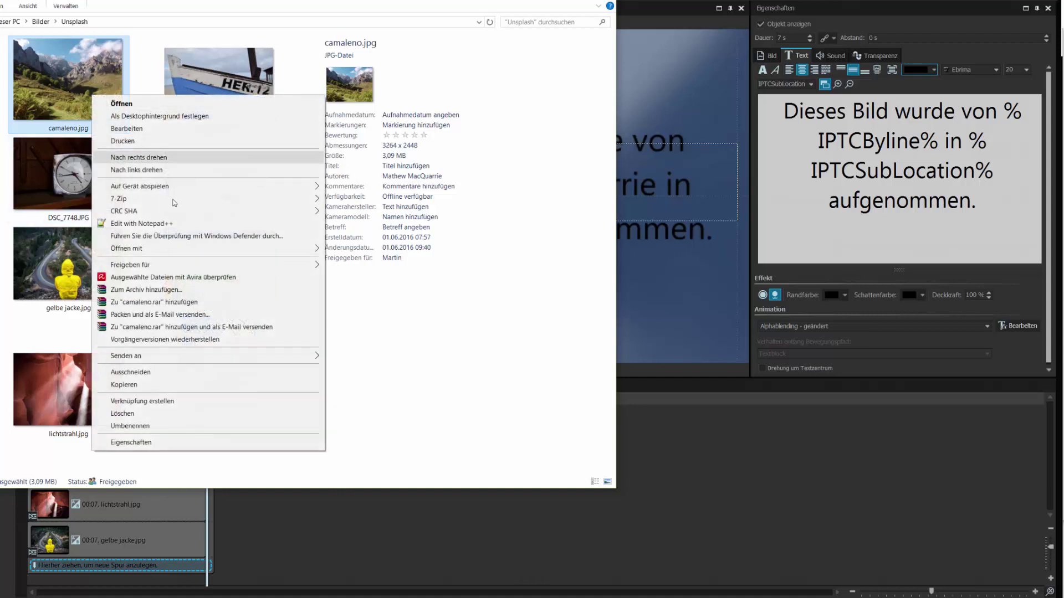
left_click(150, 443)
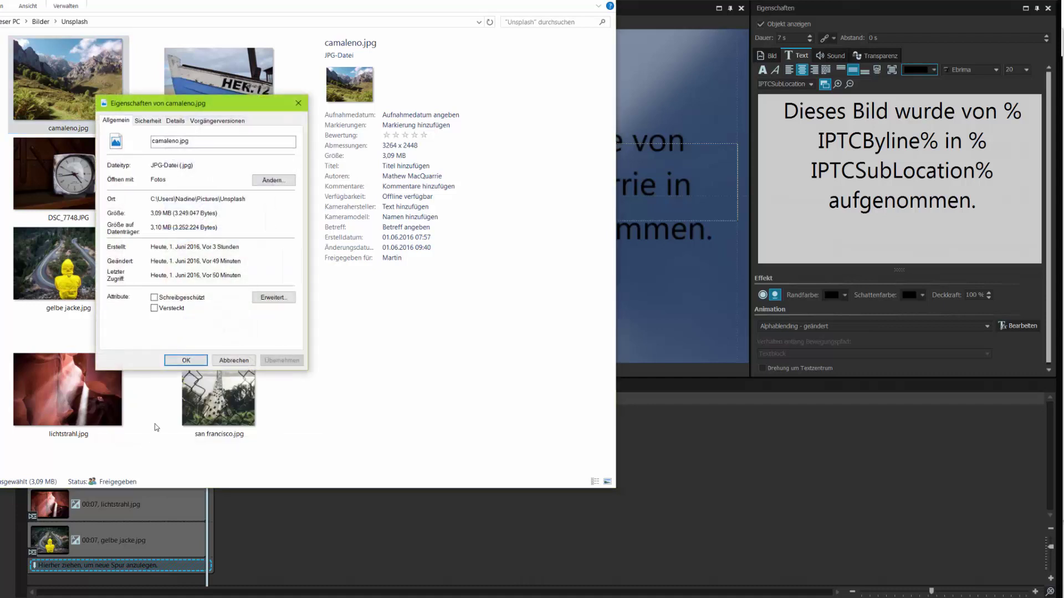
left_click(176, 120)
left_click(263, 219)
left_click(191, 238)
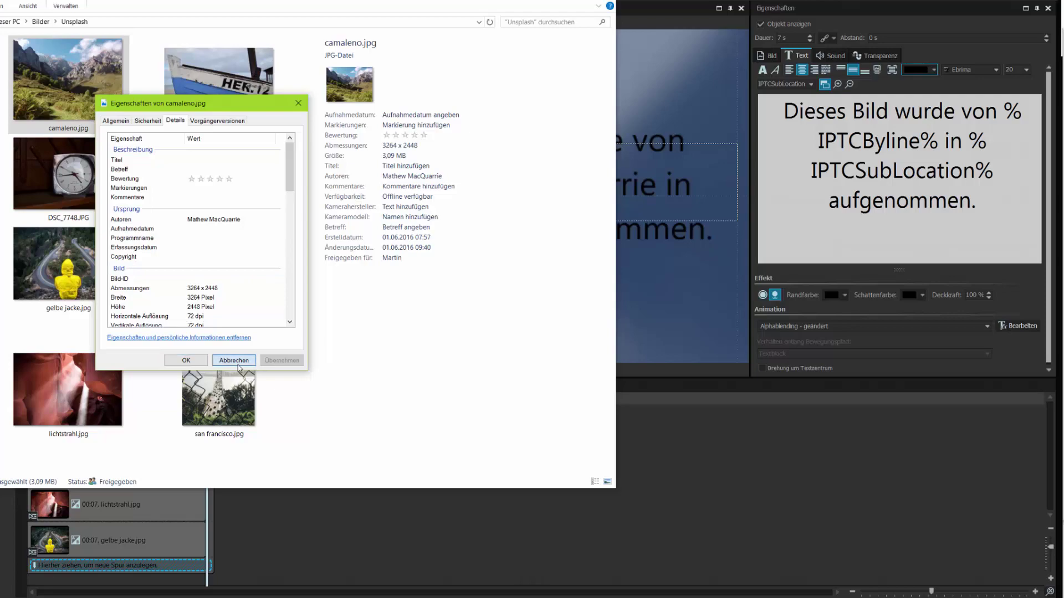
left_click(186, 360)
key("alt+Tab")
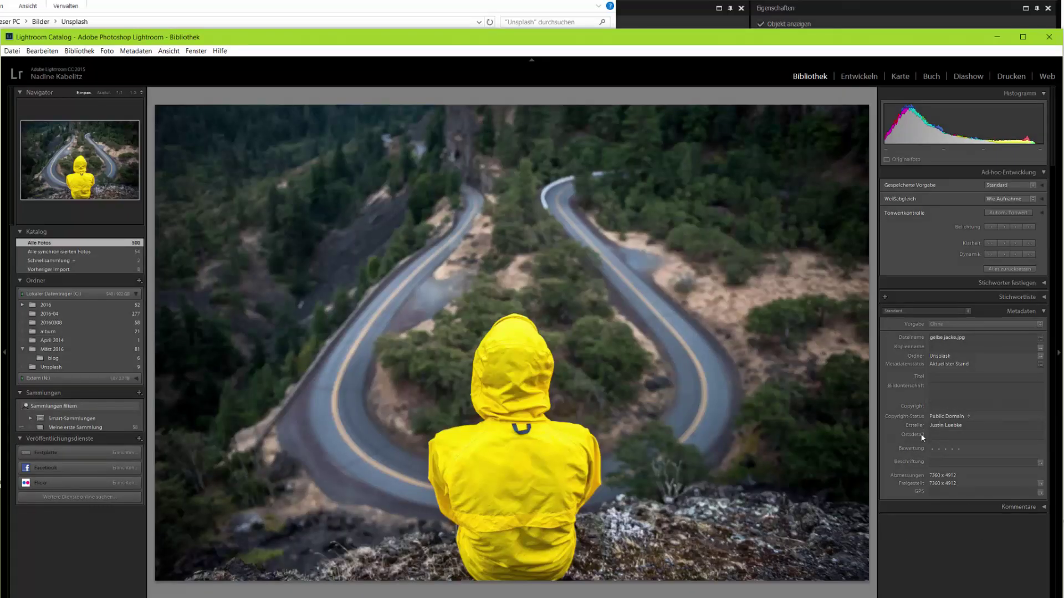
key("alt+Tab")
Step: Make the %IPTCByline% and %IPTCSubLocation% variables in the camaleno.jpg caption bold
left_click(1004, 109)
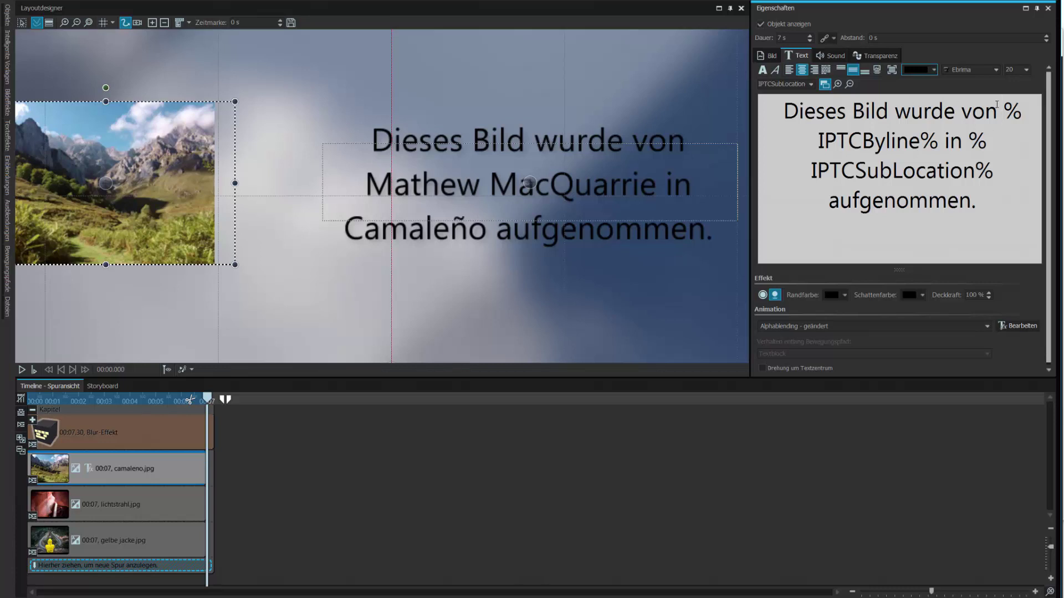
left_click_drag(1004, 118, 936, 138)
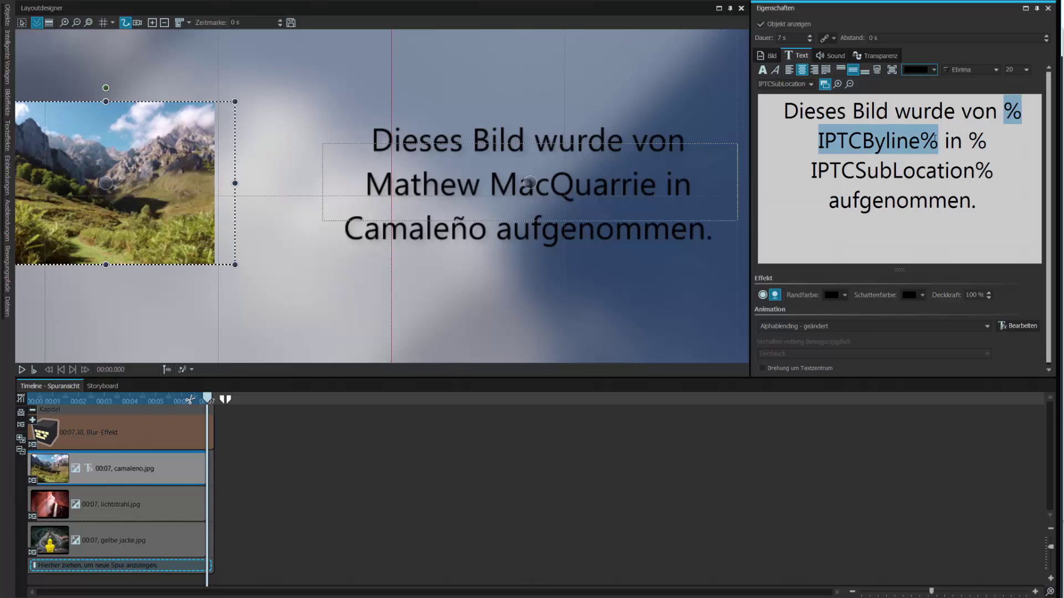
left_click(762, 71)
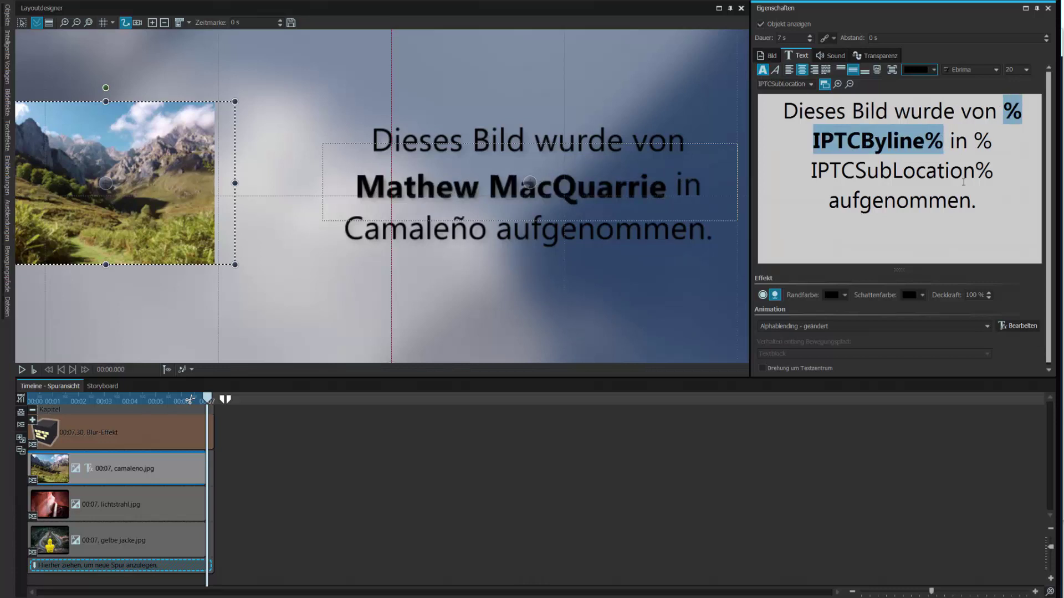
left_click_drag(974, 137, 986, 163)
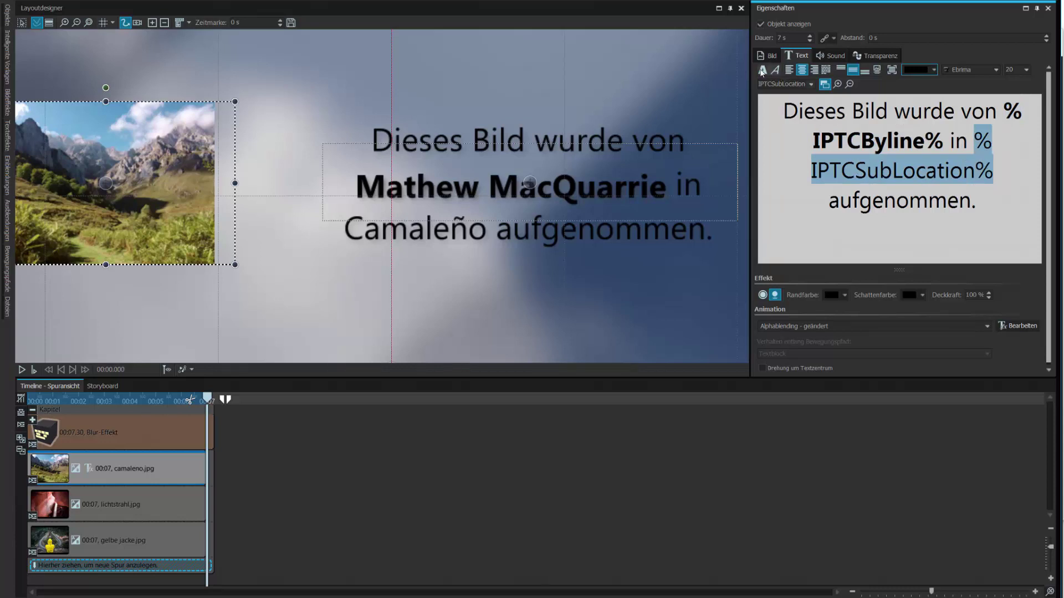
left_click(763, 70)
left_click(892, 141)
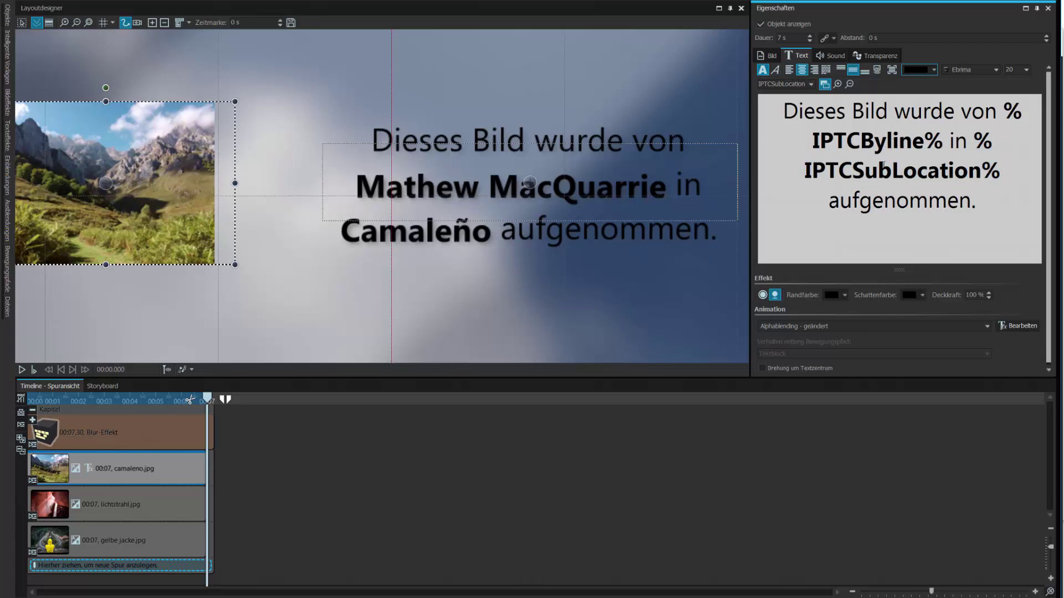
left_click(879, 169)
Step: Copy the whole camaleno.jpg caption into the text of lichtstrahl.jpg and center it
left_click_drag(977, 201, 783, 111)
key("ctrl+c")
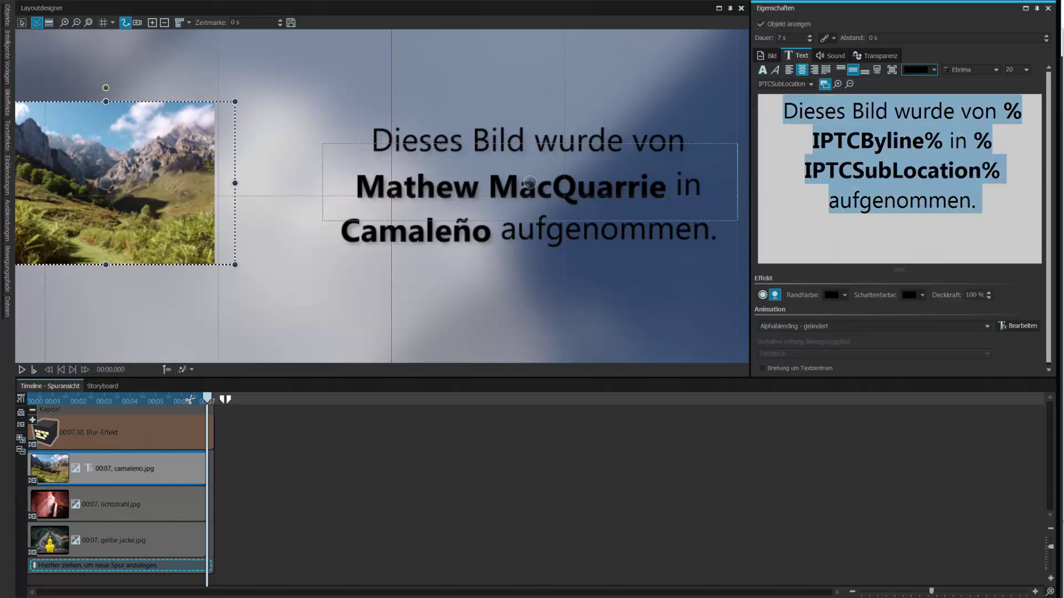
left_click(138, 501)
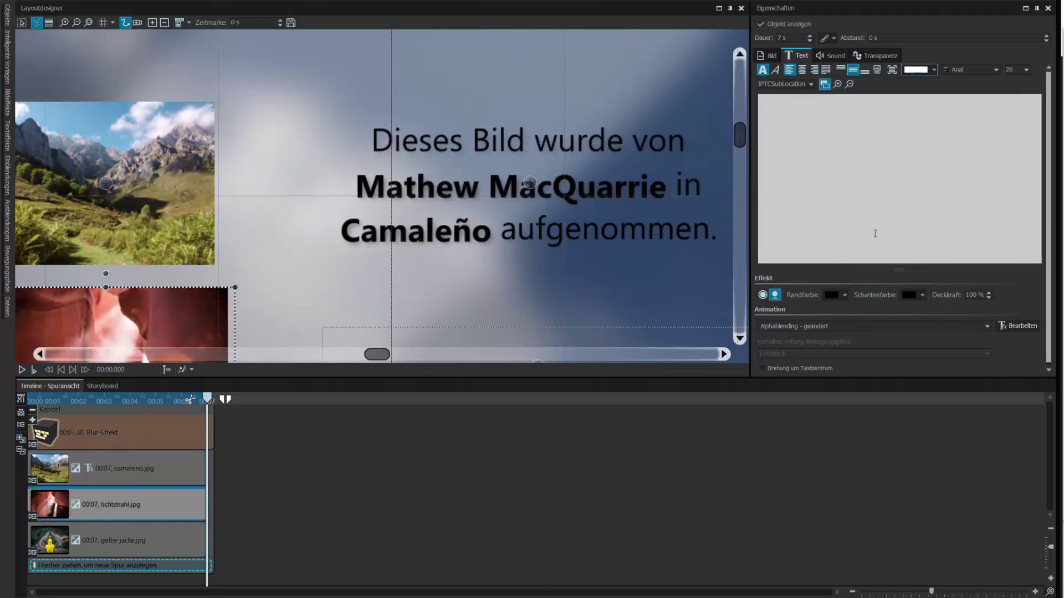
left_click(88, 22)
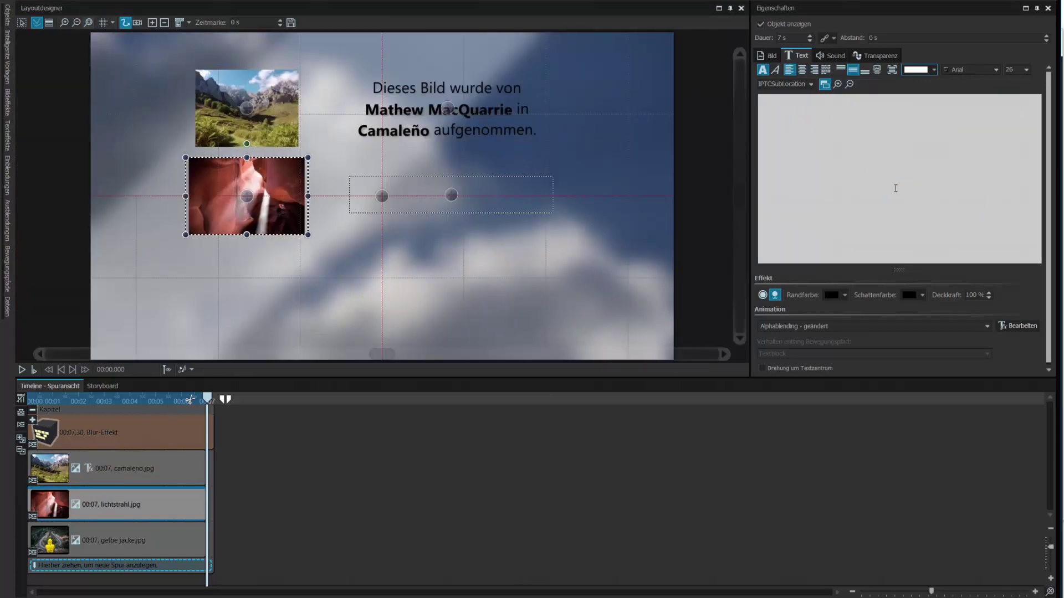
left_click(895, 188)
key("ctrl+v")
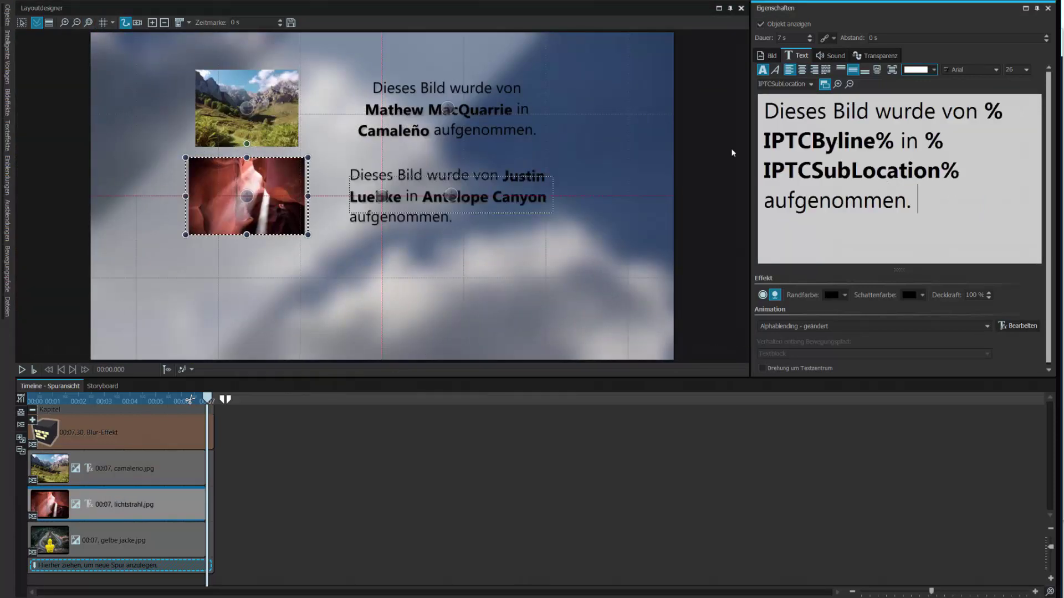
left_click(801, 70)
Step: Paste the copied caption into the text of gelbe jacke.jpg and center it
left_click(139, 540)
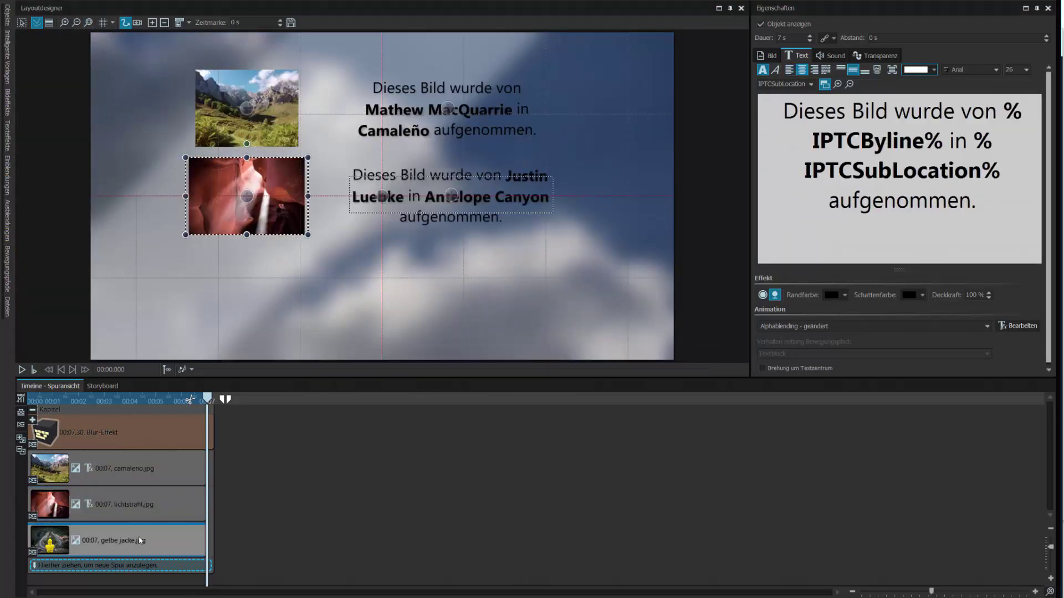
left_click(967, 153)
key("ctrl+v")
key("ctrl+a")
left_click(801, 70)
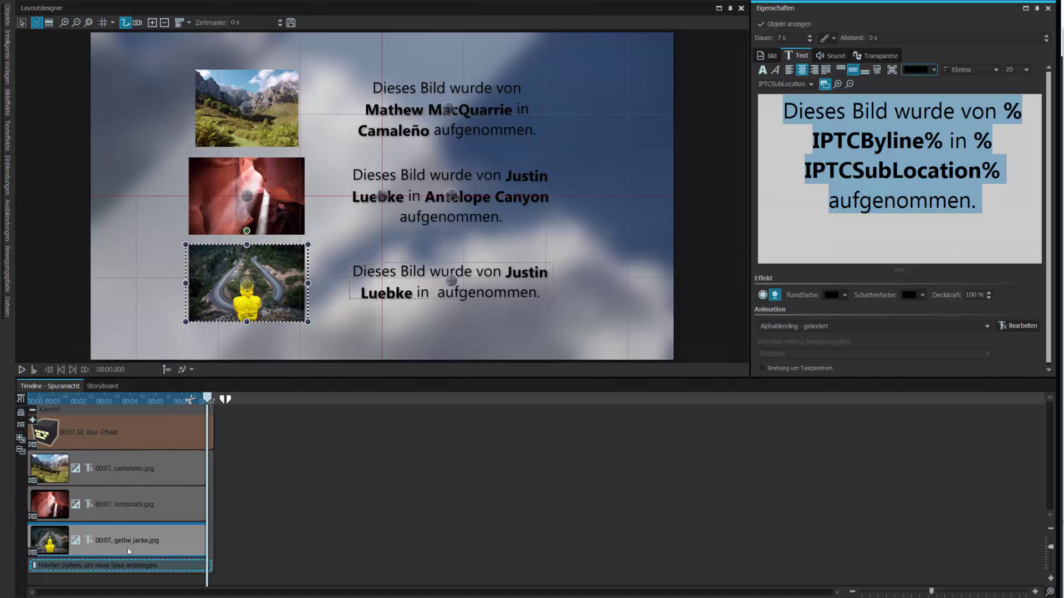
left_click(898, 178)
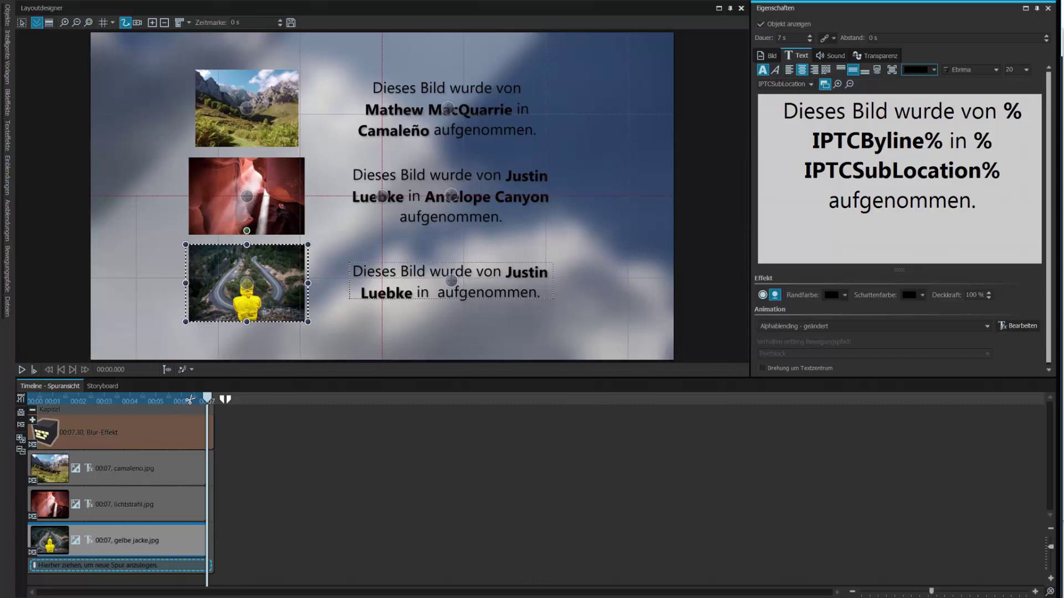
Step: Switch to Lightroom, set the location detail of gelbe jacke.jpg to "Mosier Oregon" and save the metadata to the file
key("alt+Tab")
left_click(986, 434)
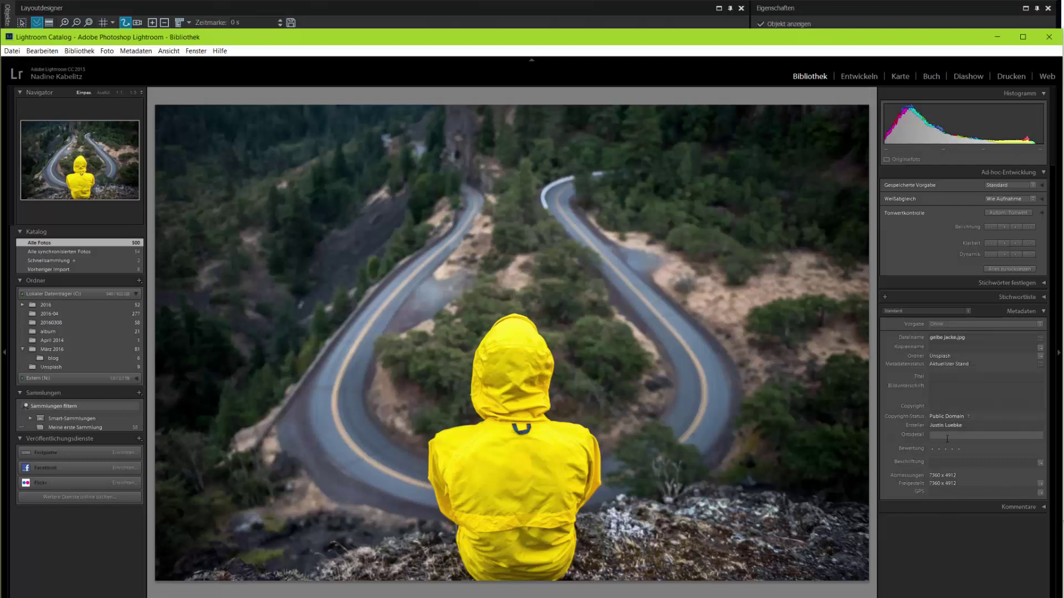
type("Mosier Oregon")
key("Return")
left_click(136, 51)
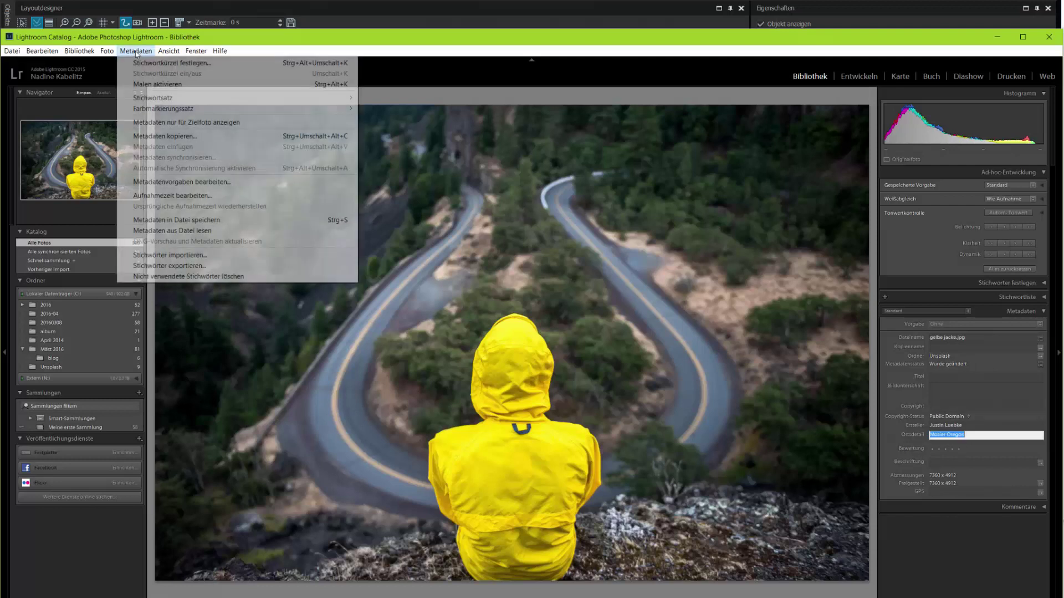
left_click(178, 220)
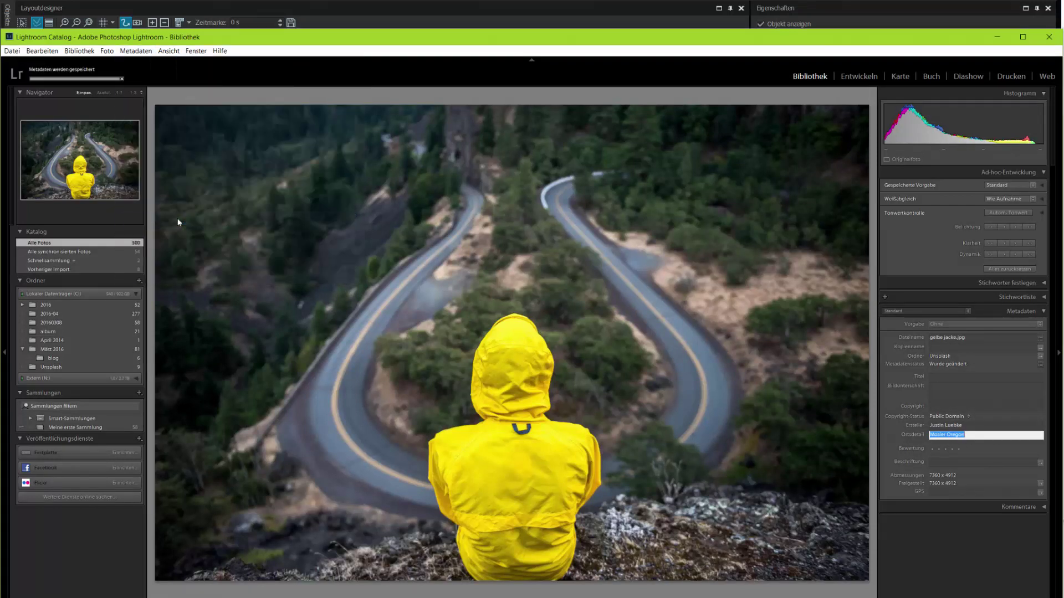
Step: Return to the AquaSoft Stages project and reload all metadata (Alle Meta-Daten)
key("alt+Tab")
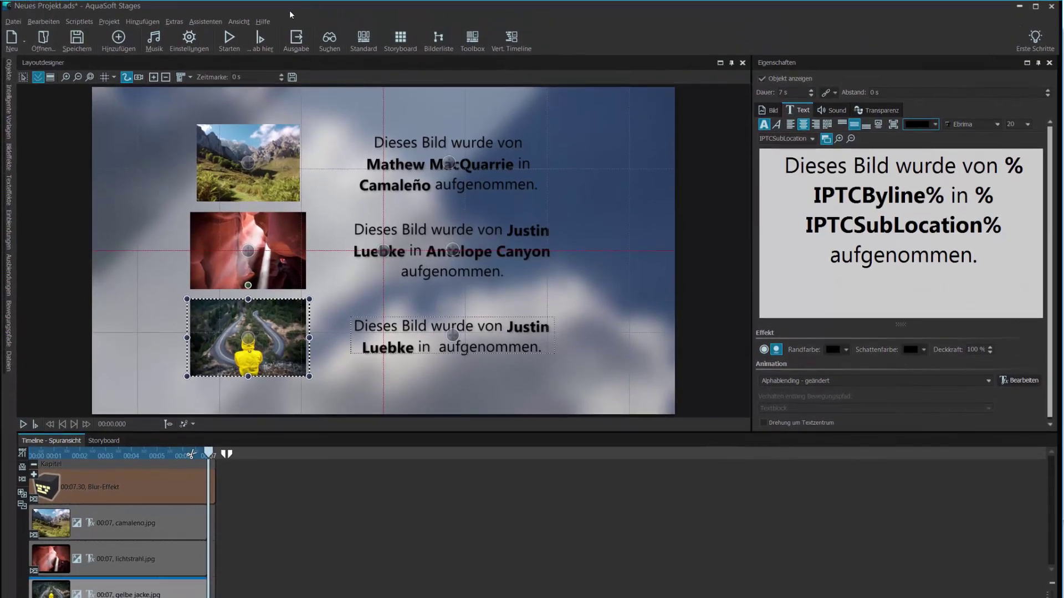
left_click(205, 21)
mouse_move(174, 21)
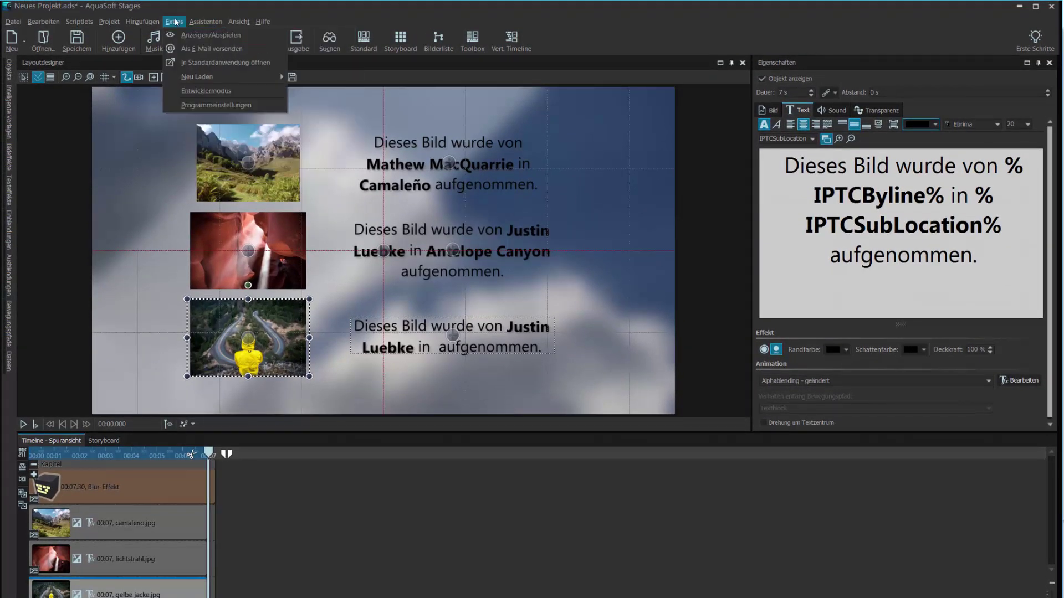
mouse_move(248, 78)
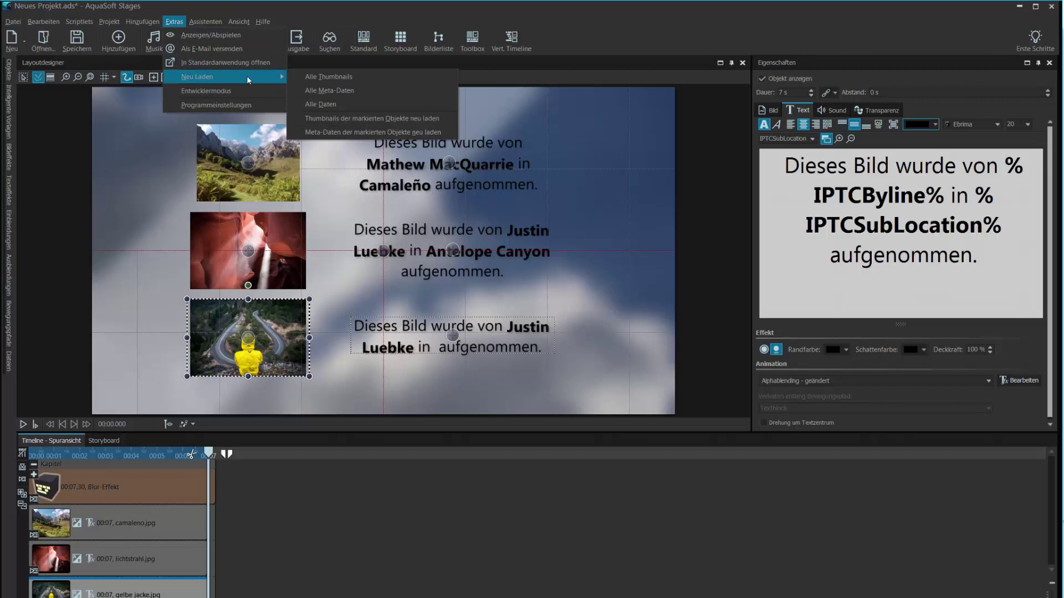
left_click(330, 92)
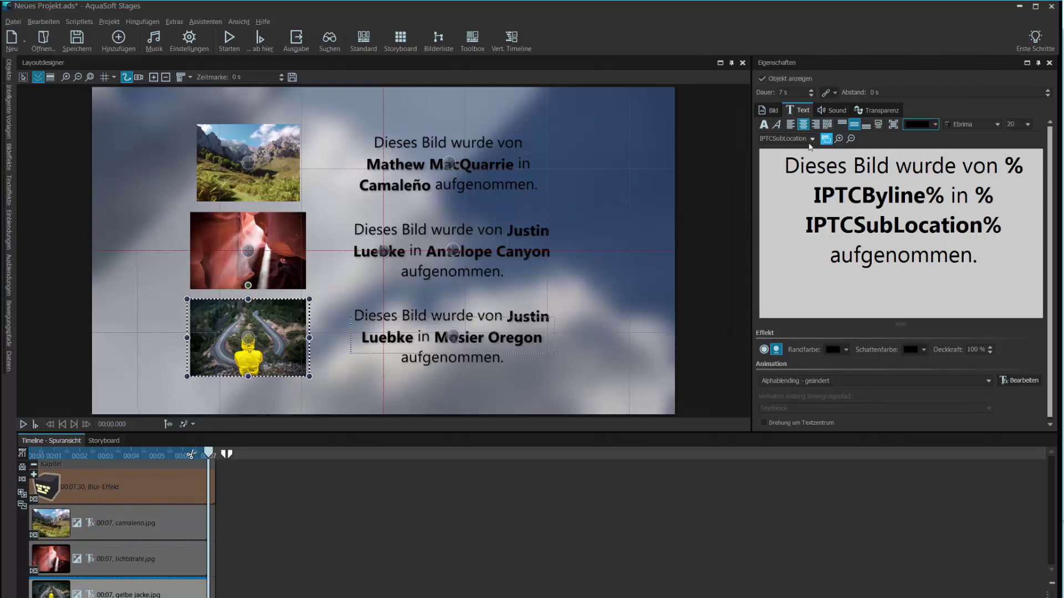
Step: Select DSC_8566.JPG inside the Blur-Effekt and show its Meta-Daten in a floating window, moved higher and enlarged
left_click(34, 475)
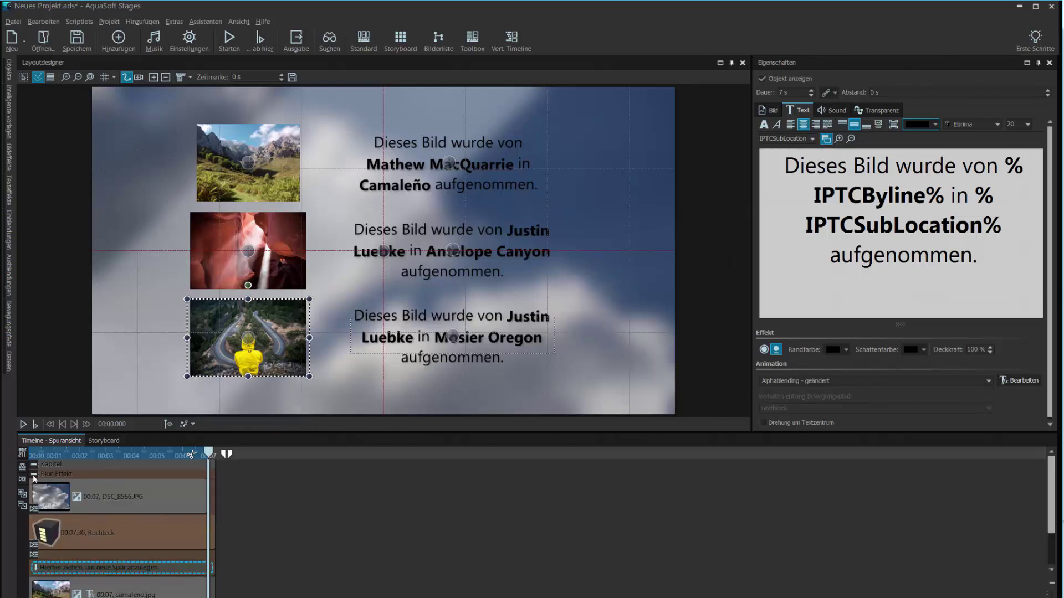
left_click(76, 497)
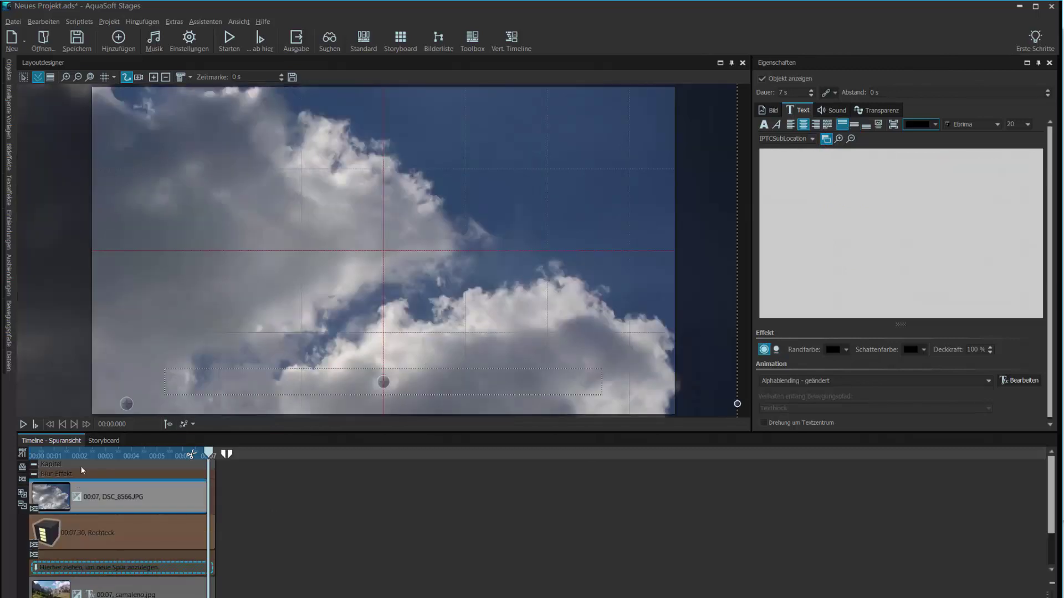
left_click(239, 21)
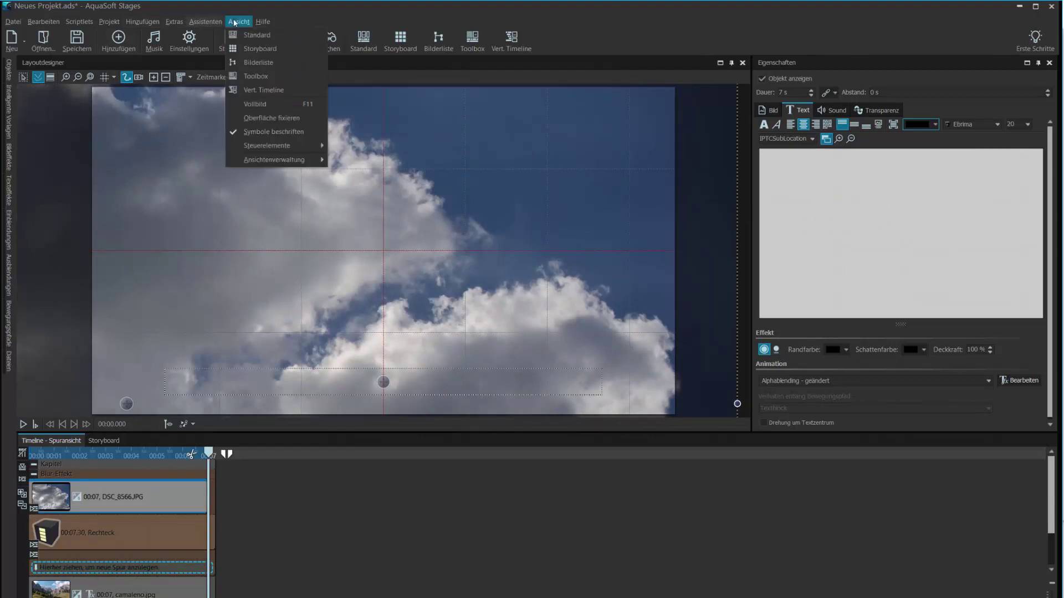
mouse_move(272, 145)
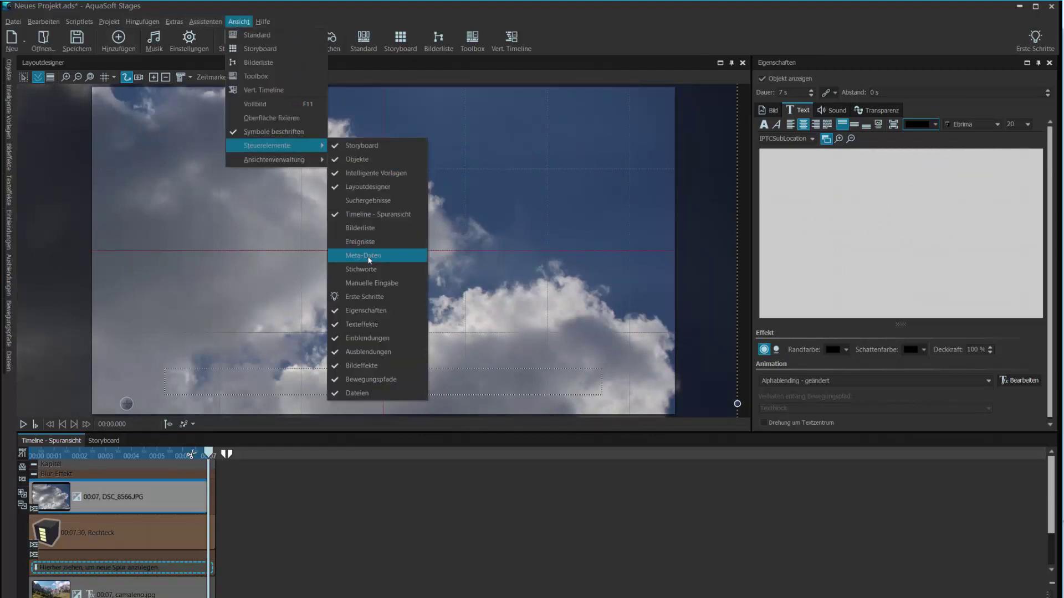
left_click(391, 255)
left_click_drag(659, 255, 599, 29)
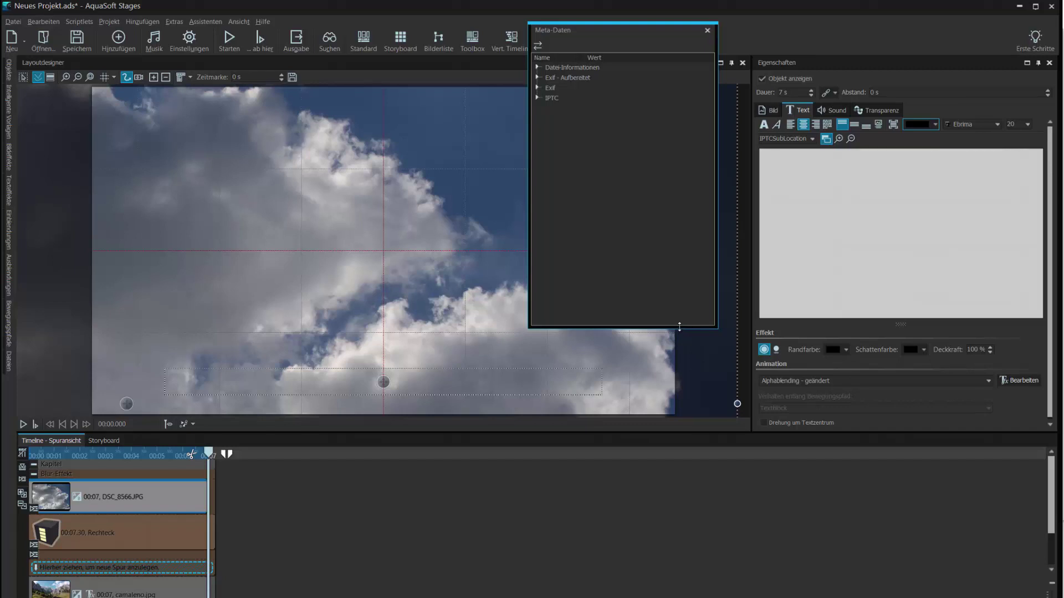
left_click_drag(678, 330, 678, 500)
Step: Examine the Exif, IPTC and Datei-Informationen sections of the metadata of DSC_8566.JPG
left_click(537, 88)
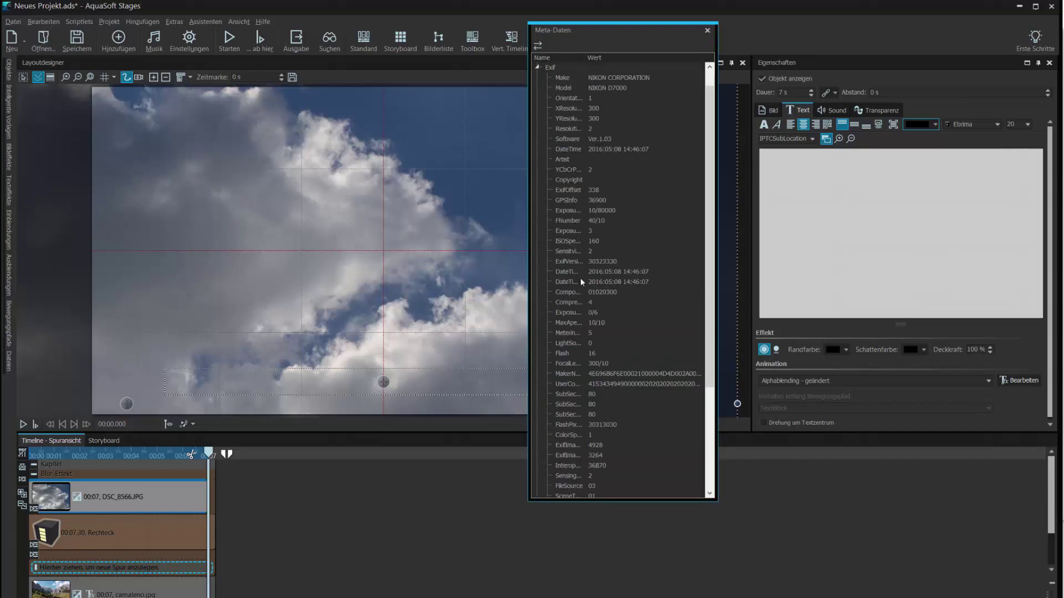
left_click(607, 88)
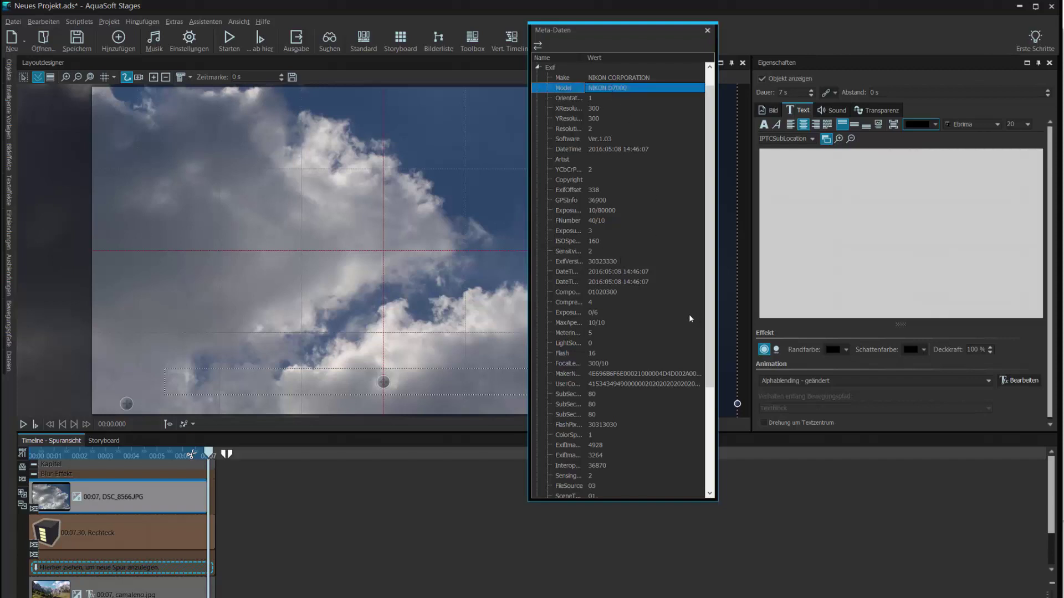
scroll(641, 268, "down", 5)
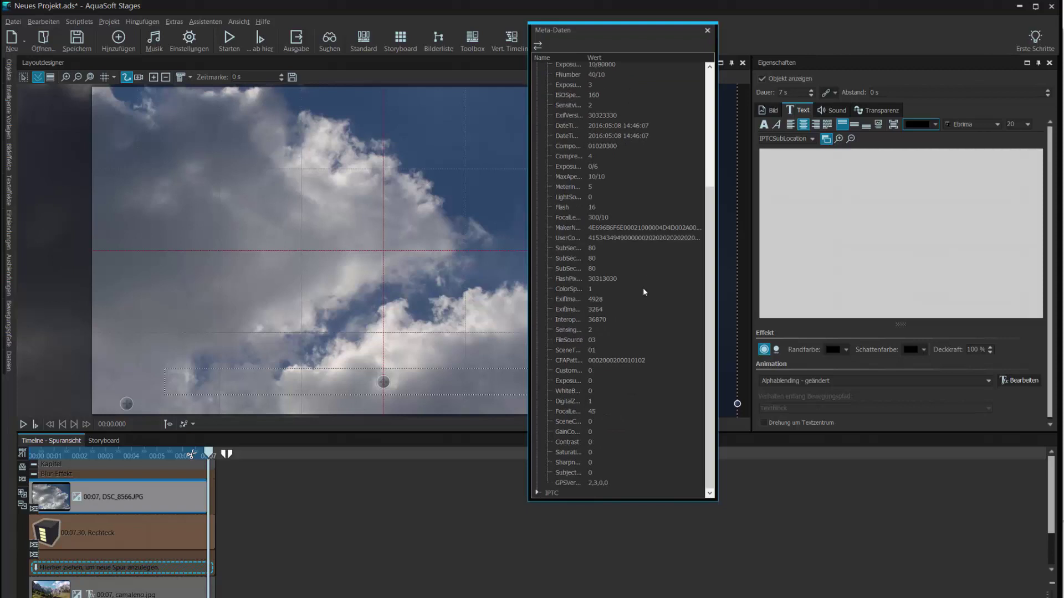
scroll(571, 178, "up", 5)
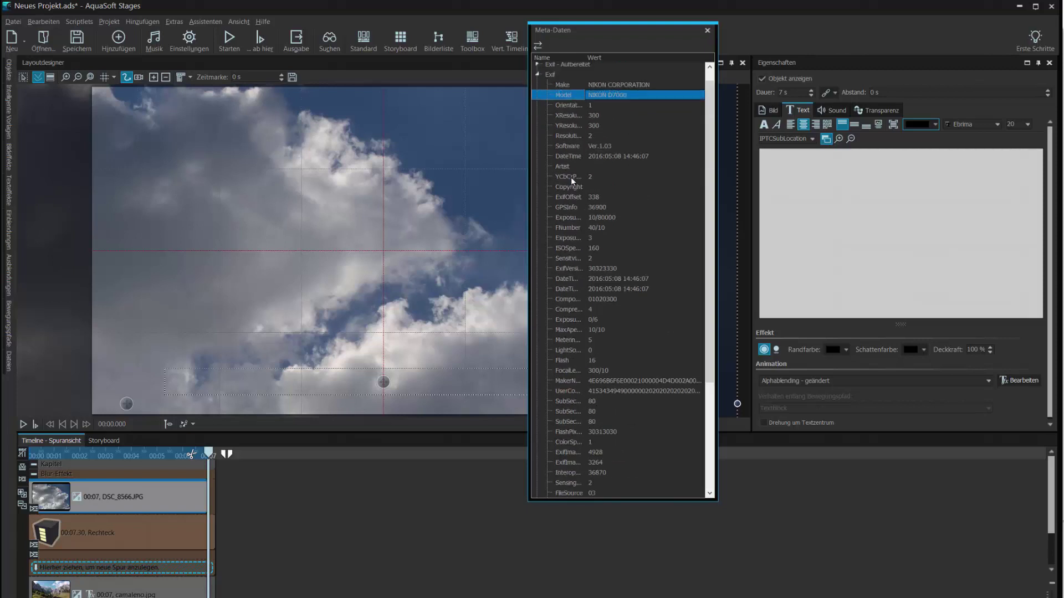
left_click(537, 77)
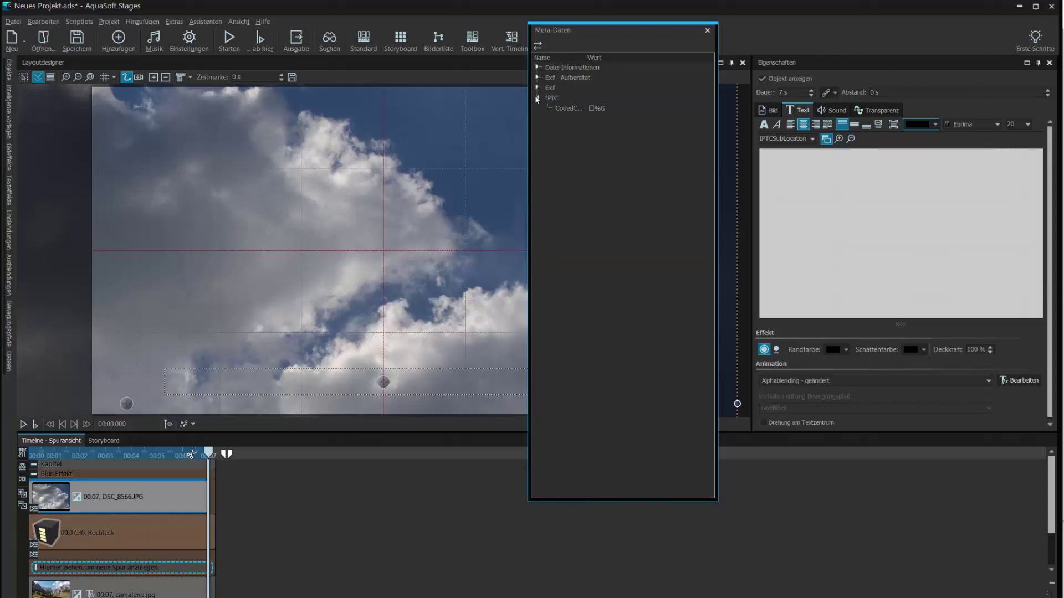
left_click(537, 68)
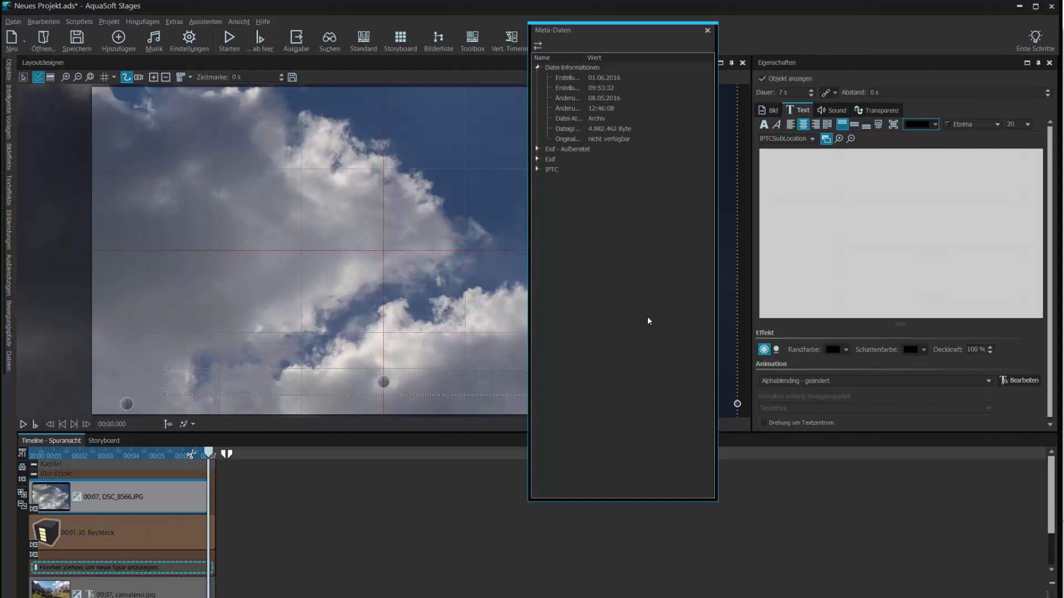